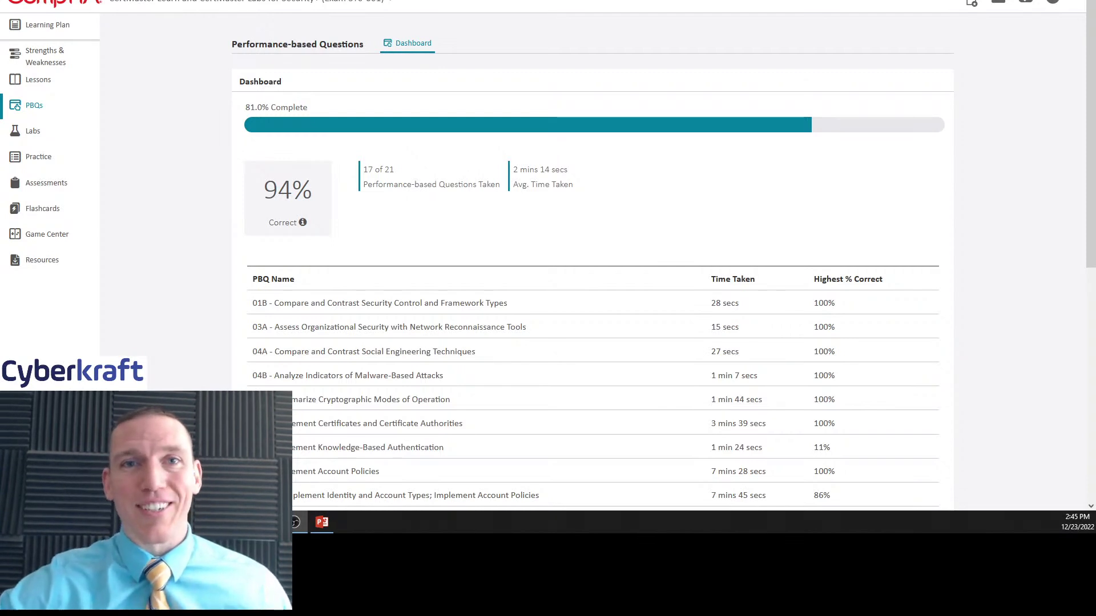
- Open the 01B security control types question so its Scenario overlay appears
left_click(412, 303)
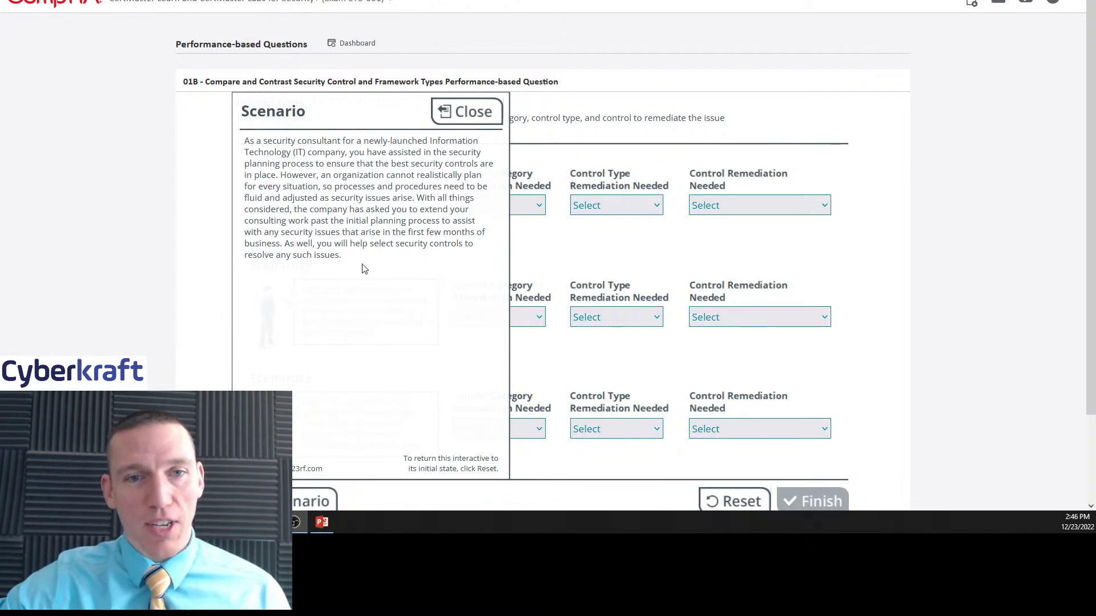
- Close the Scenario overlay to reveal the Instructions and Scenarios 1–3
left_click(461, 120)
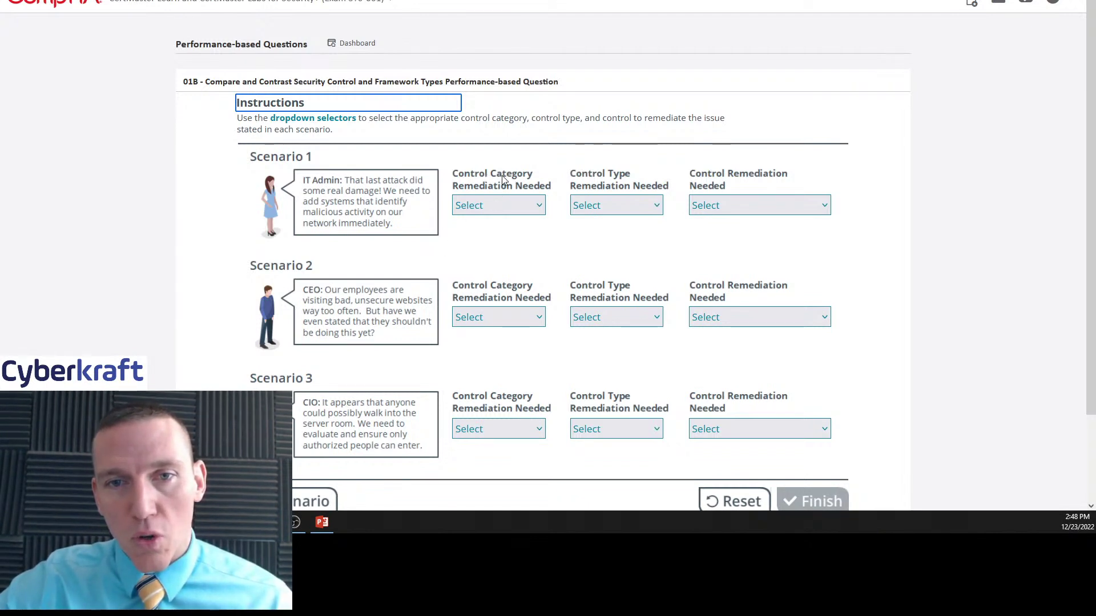
- After browsing the dropdown options, set Scenario 1 to category Technical and type Detective
left_click(507, 206)
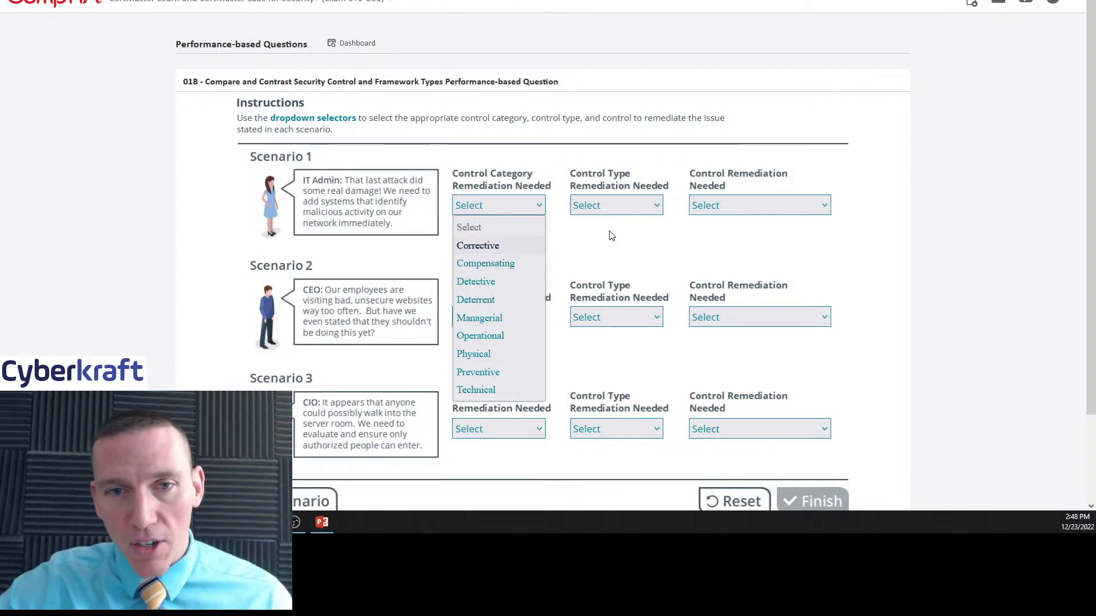
left_click(611, 207)
left_click(505, 206)
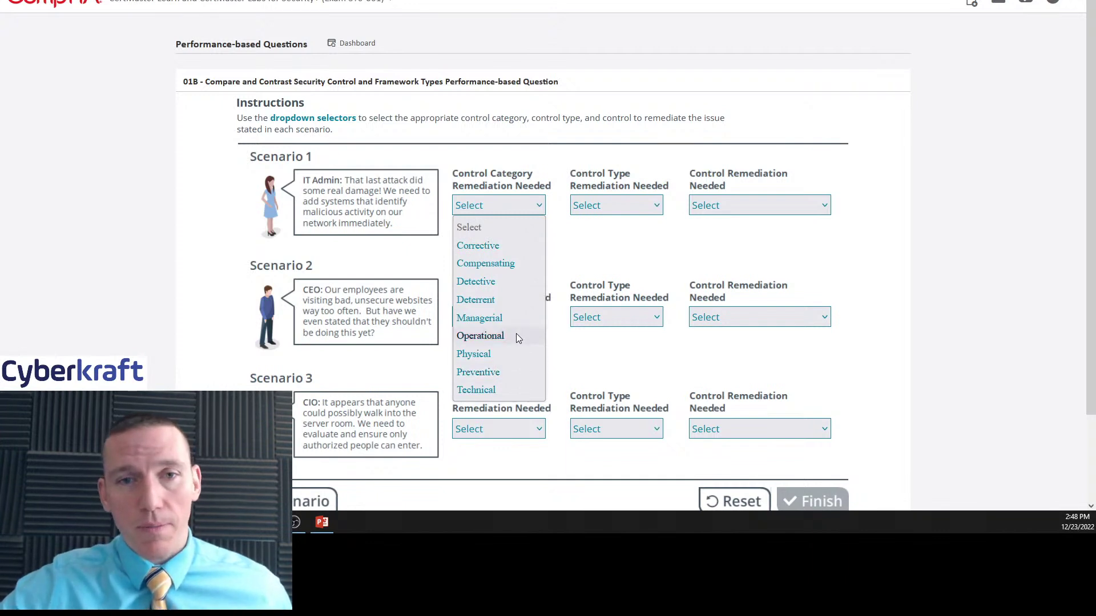
left_click(416, 263)
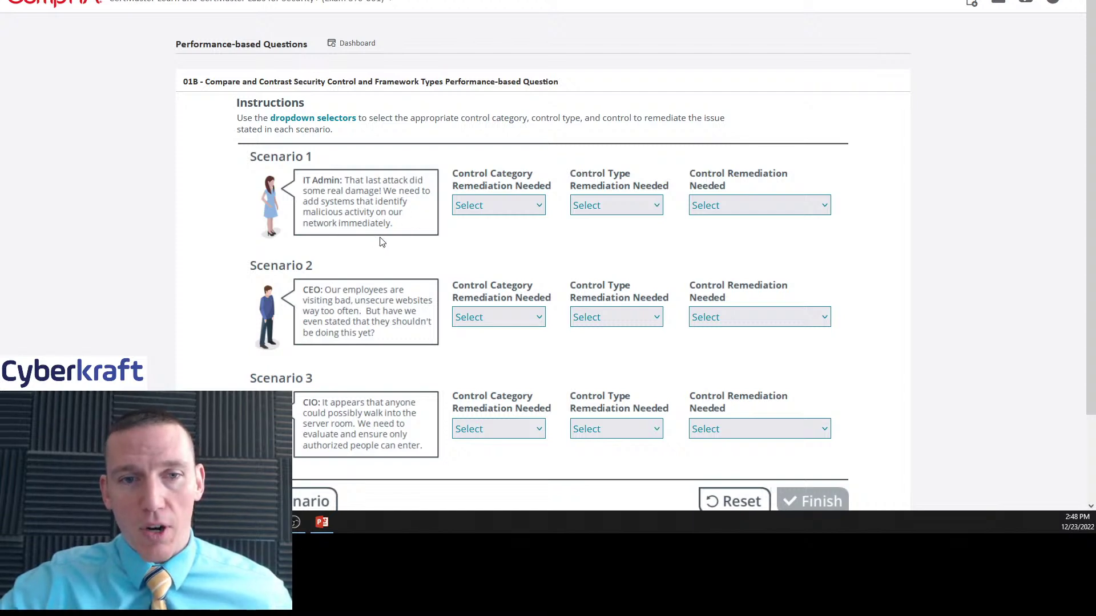
left_click(503, 213)
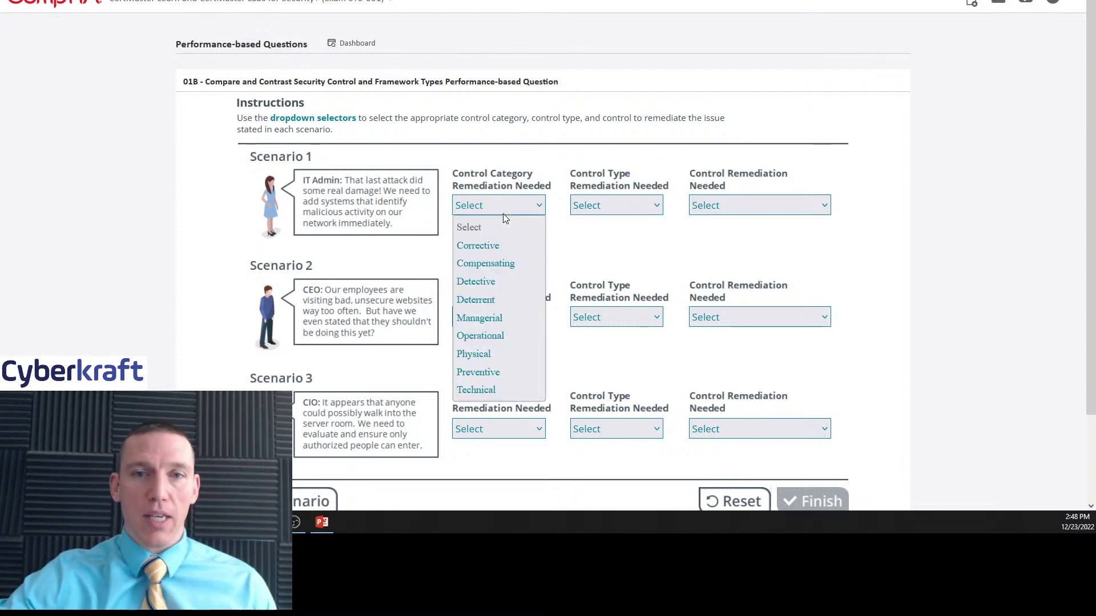
left_click(489, 390)
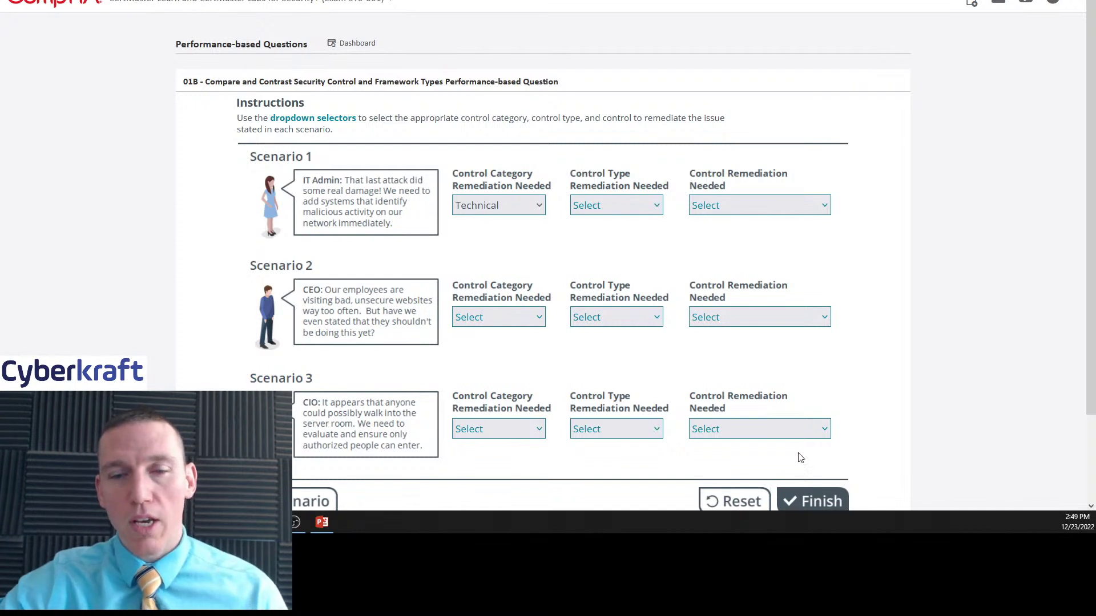
left_click(638, 211)
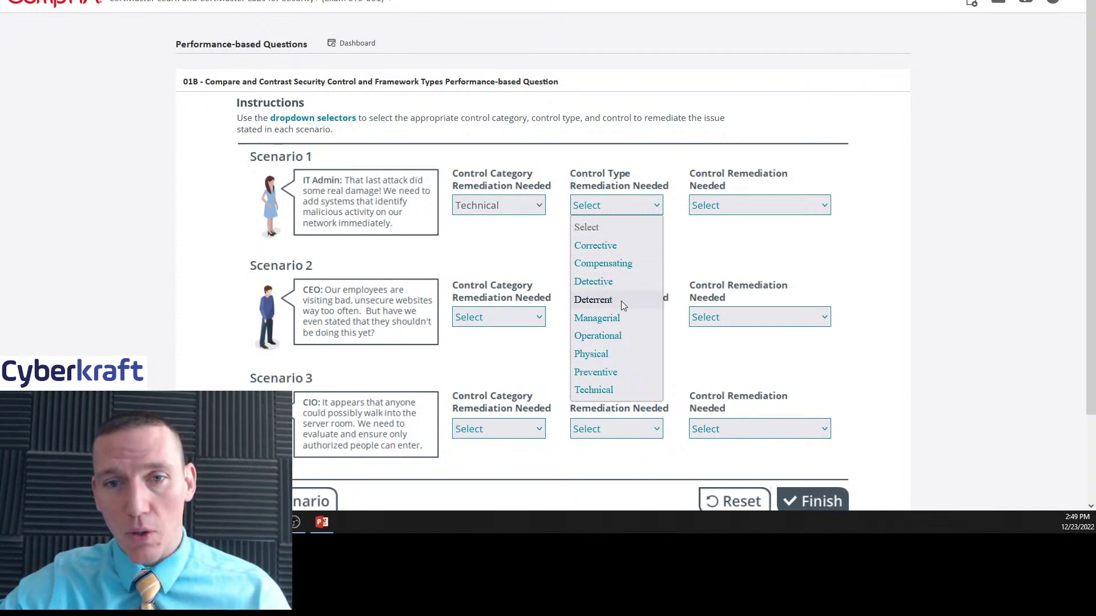
left_click(609, 285)
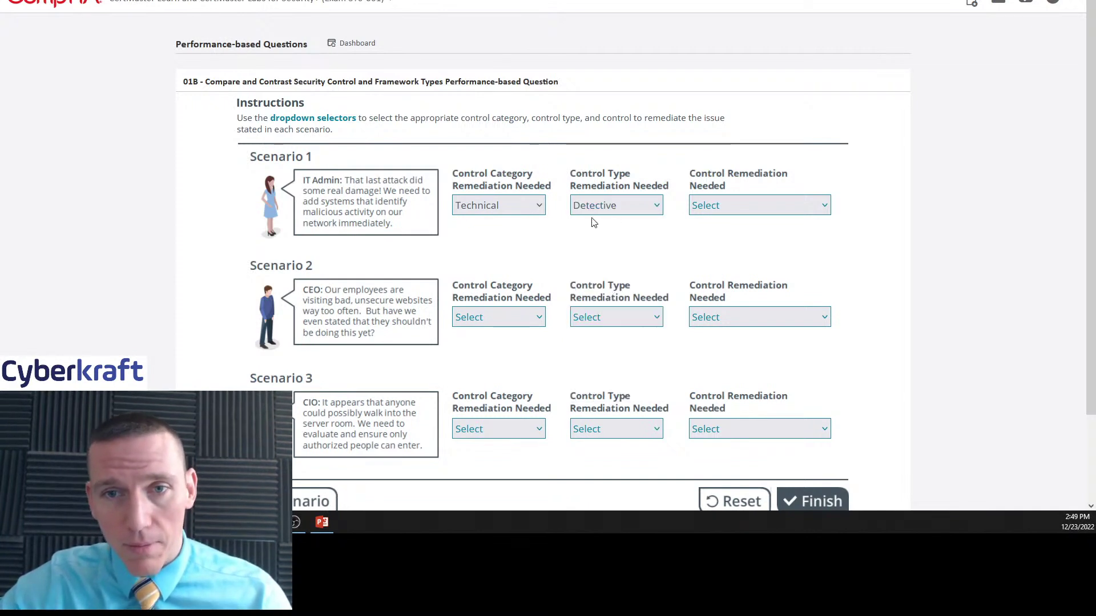
- Pick Install IDS in Scenario 1's Control Remediation Needed dropdown
left_click(727, 203)
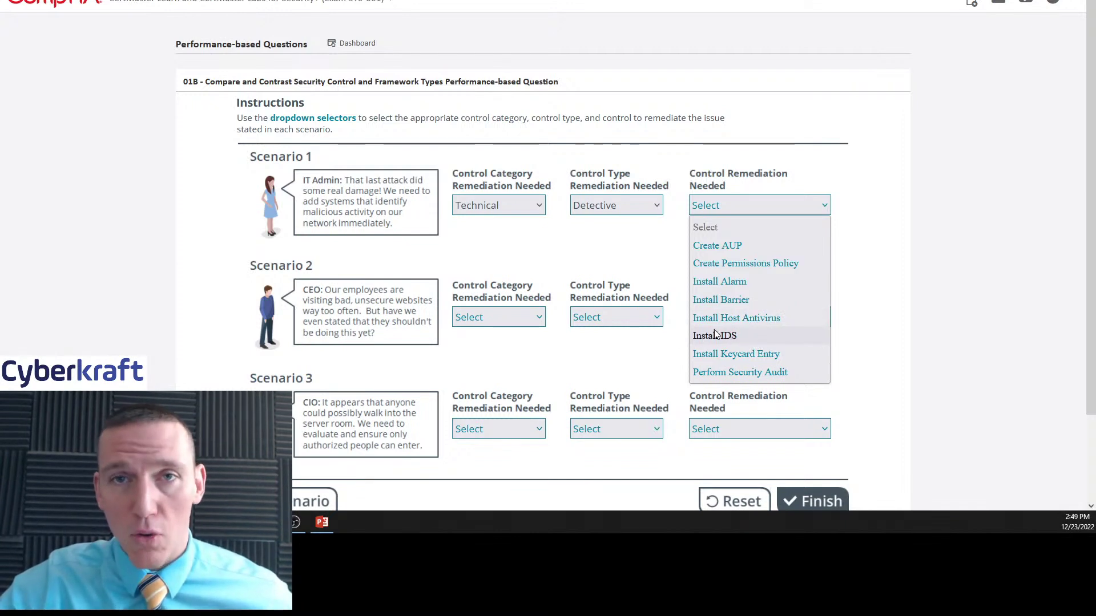
left_click(754, 336)
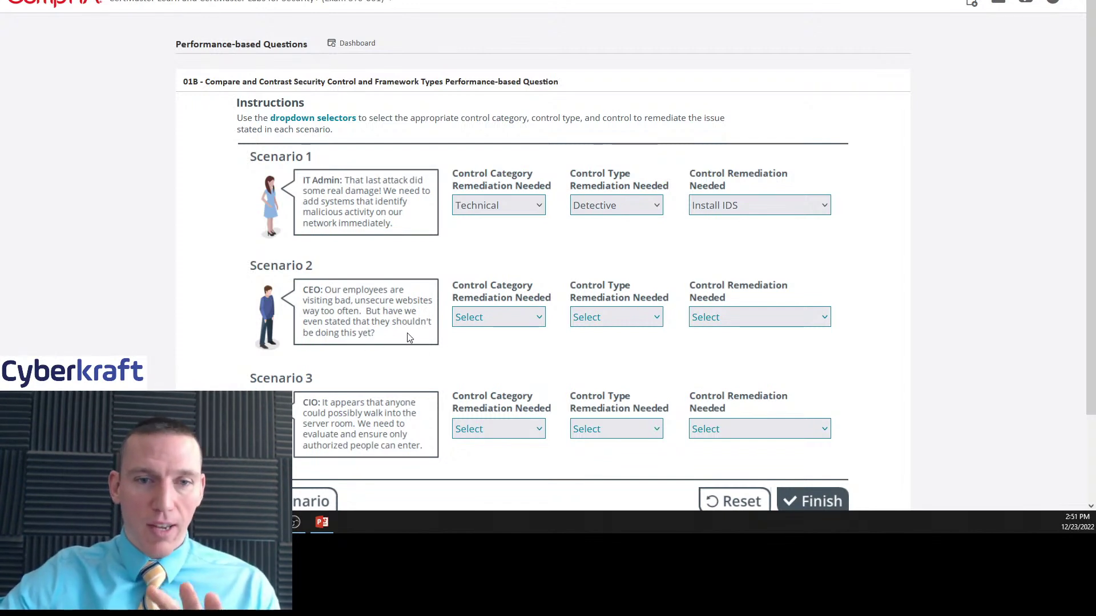
- Select Operational in Scenario 2's Control Category dropdown
left_click(476, 319)
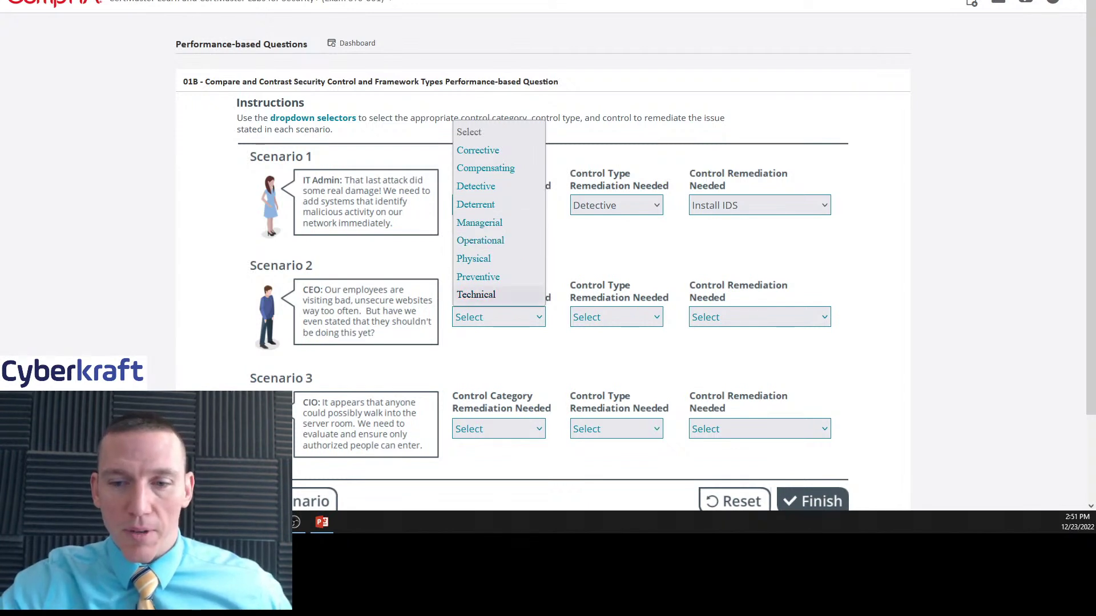
left_click(476, 295)
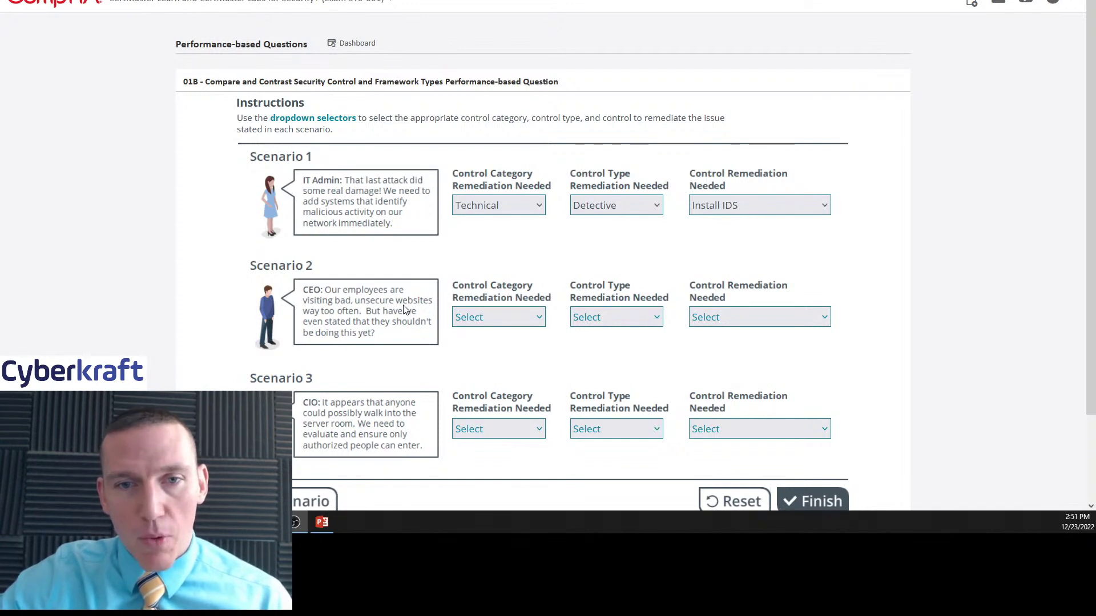
left_click(528, 317)
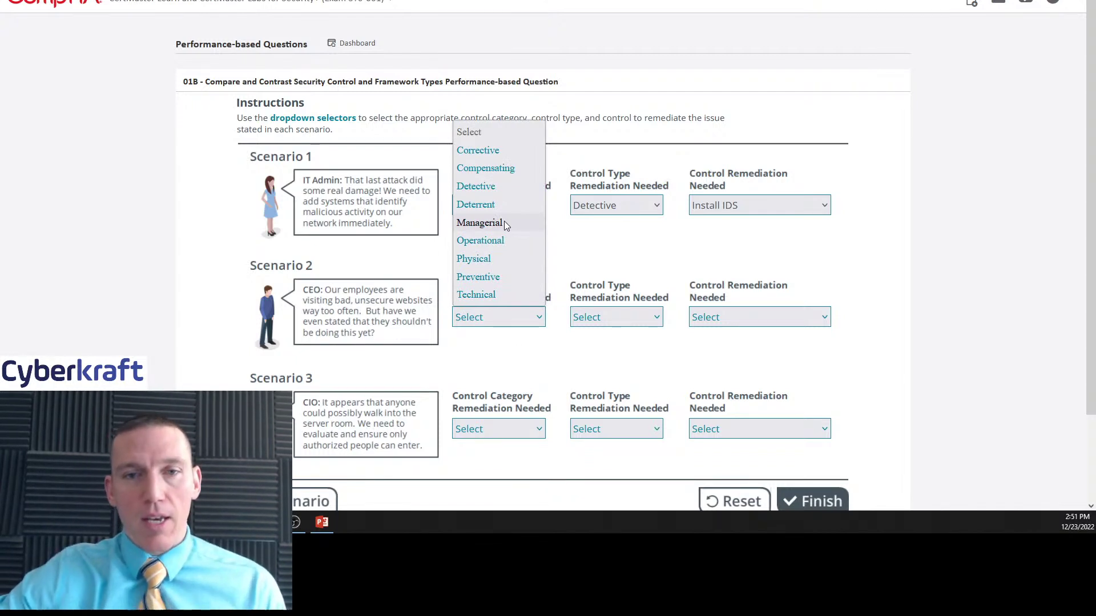
left_click(566, 226)
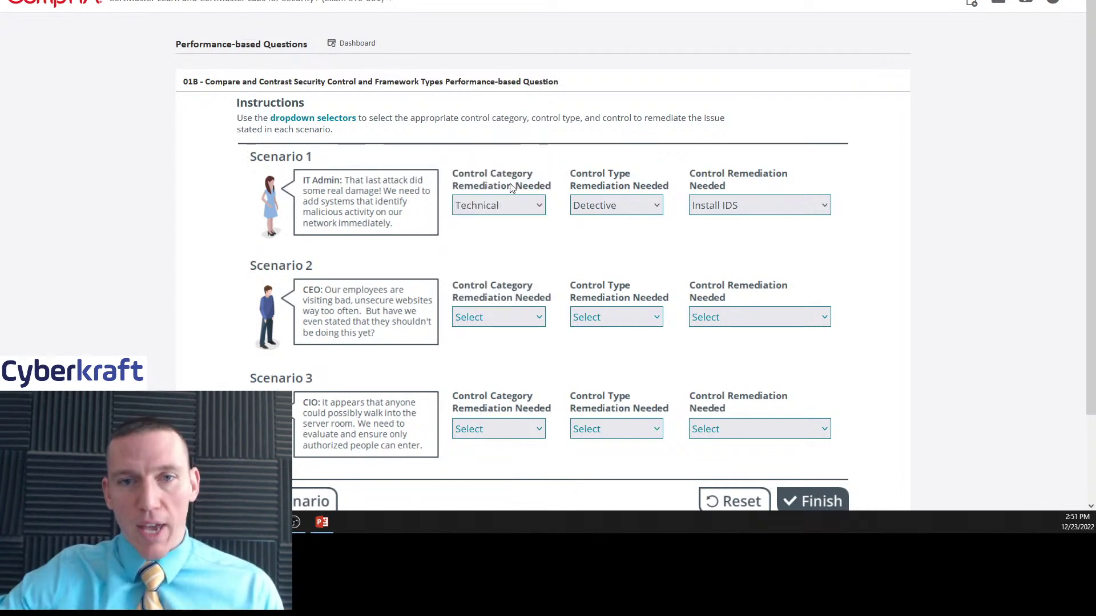
left_click(502, 317)
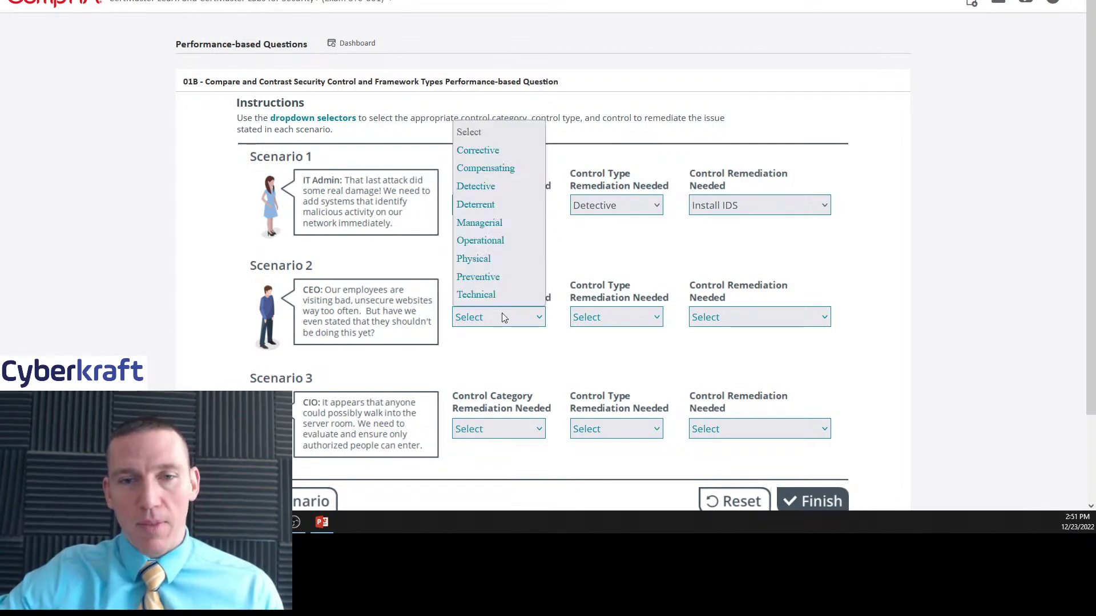
left_click(505, 241)
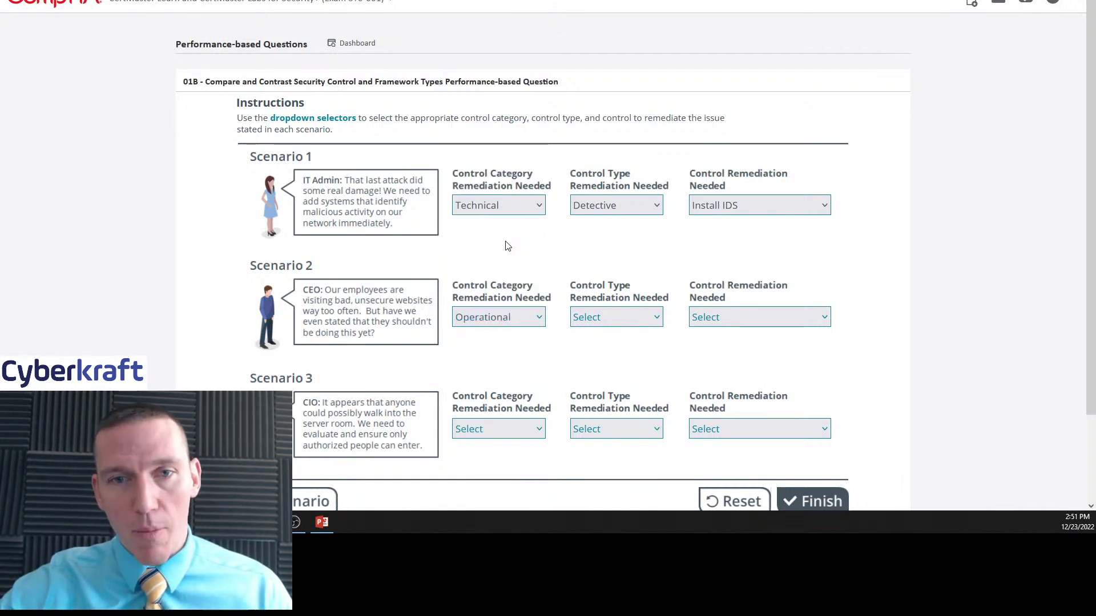
- Pick Deterrent from Scenario 2's Control Type dropdown
left_click(622, 320)
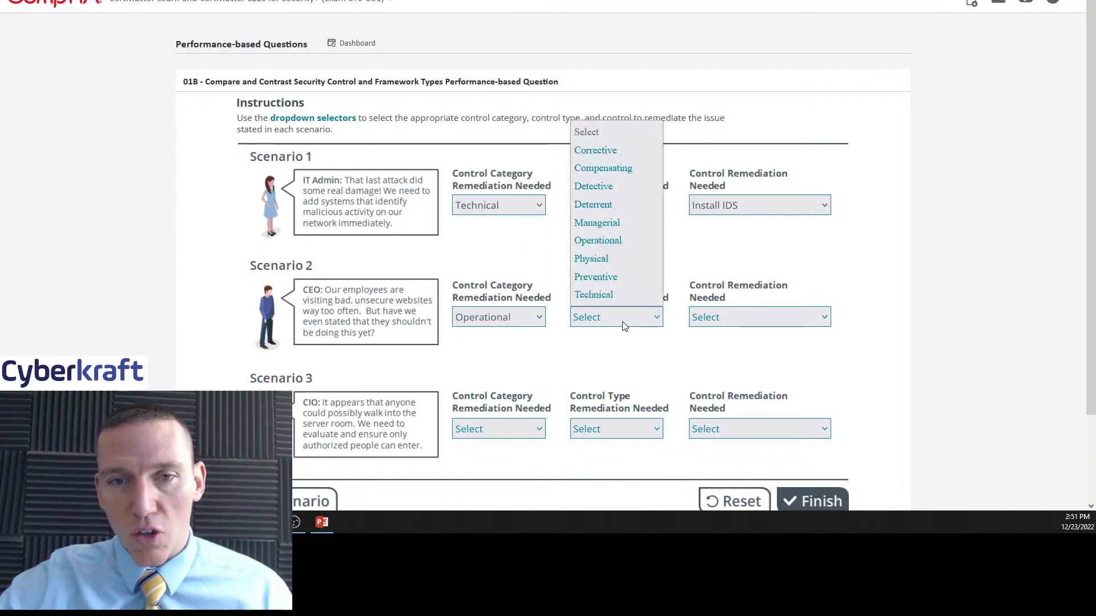
left_click(611, 204)
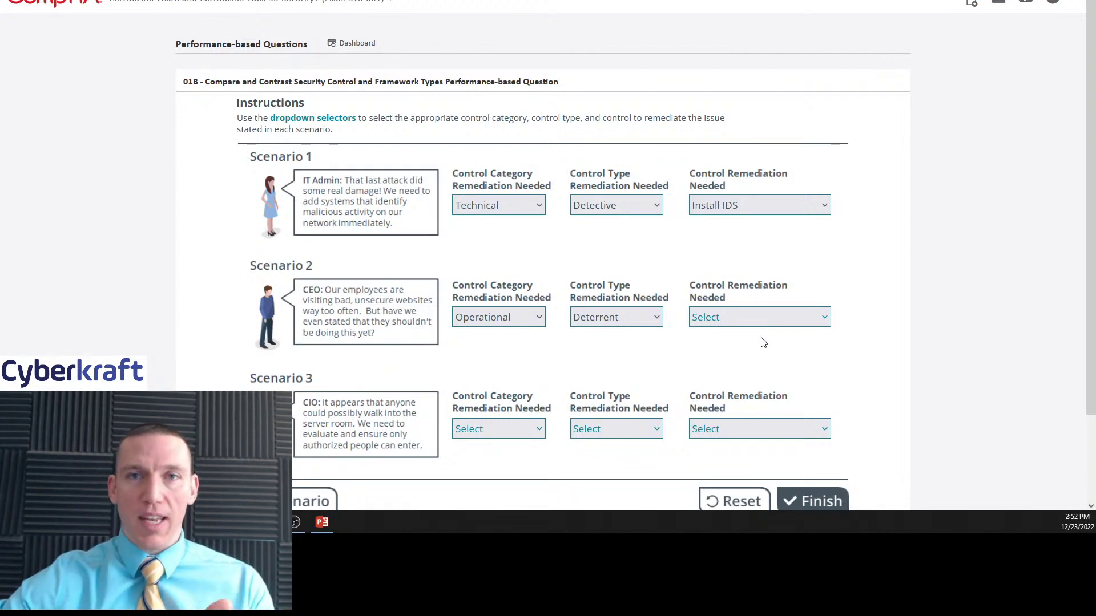
- Select Create AUP in Scenario 2's Control Remediation dropdown
left_click(775, 322)
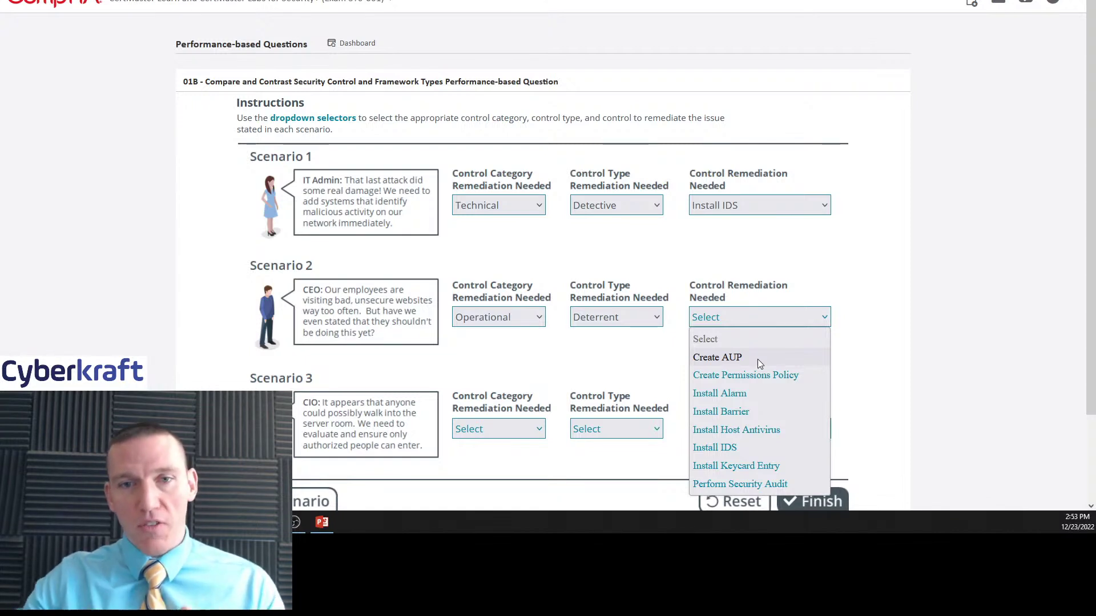
left_click(757, 358)
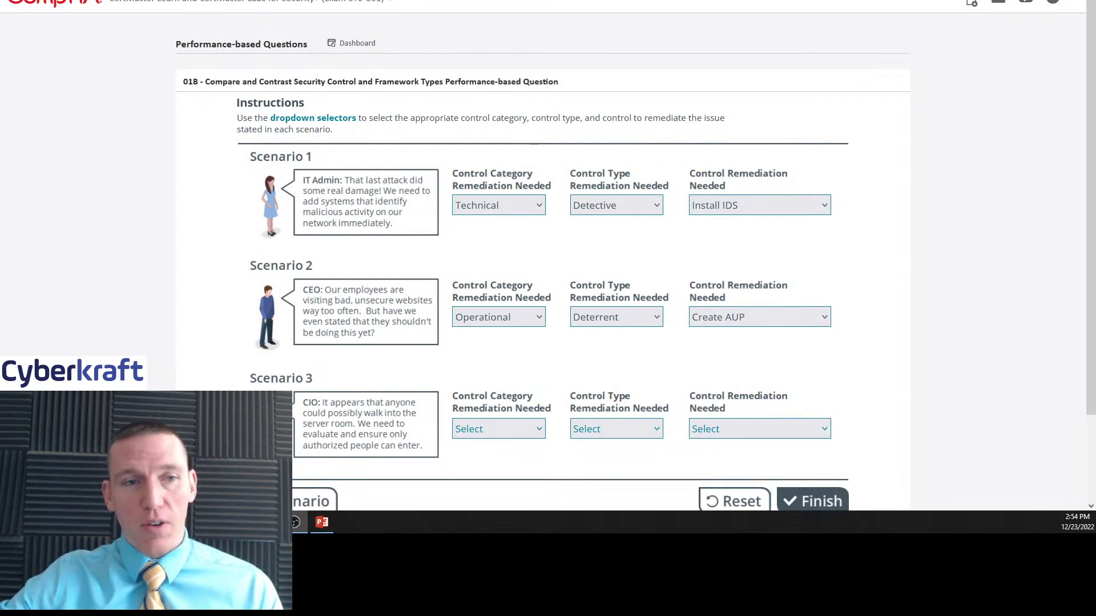
- Pick Managerial from Scenario 3's Control Category dropdown
left_click(519, 427)
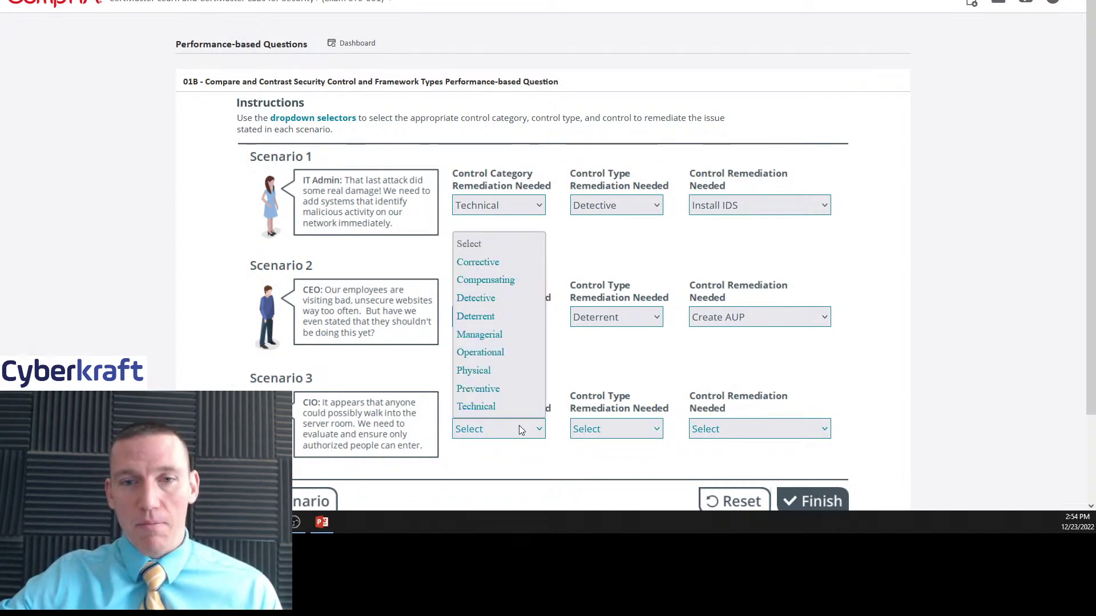
left_click(492, 337)
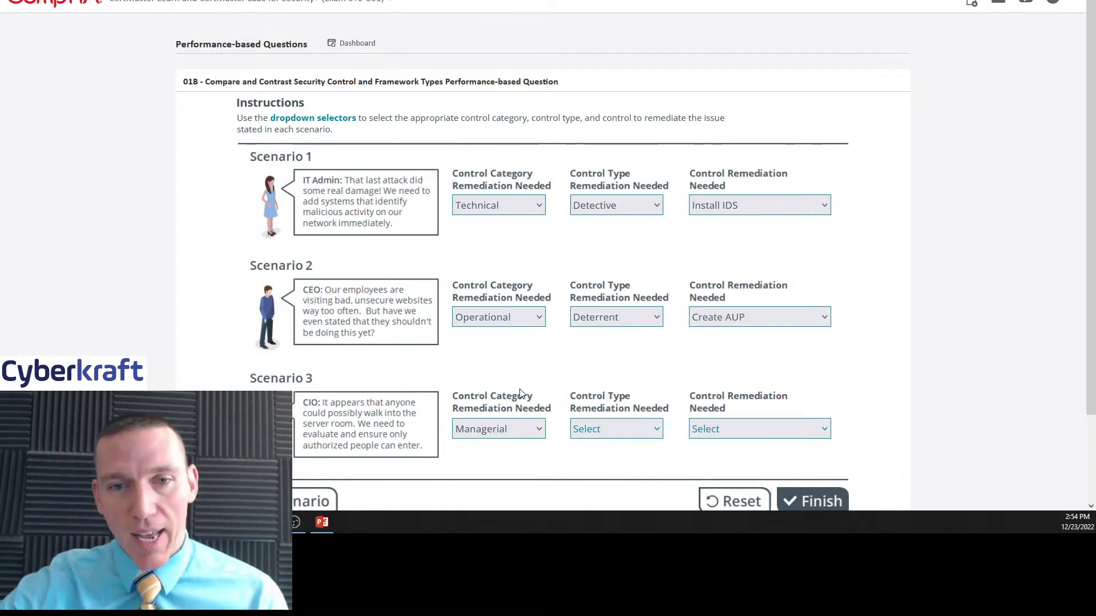
- Choose Physical from Scenario 3's Control Type dropdown
left_click(633, 432)
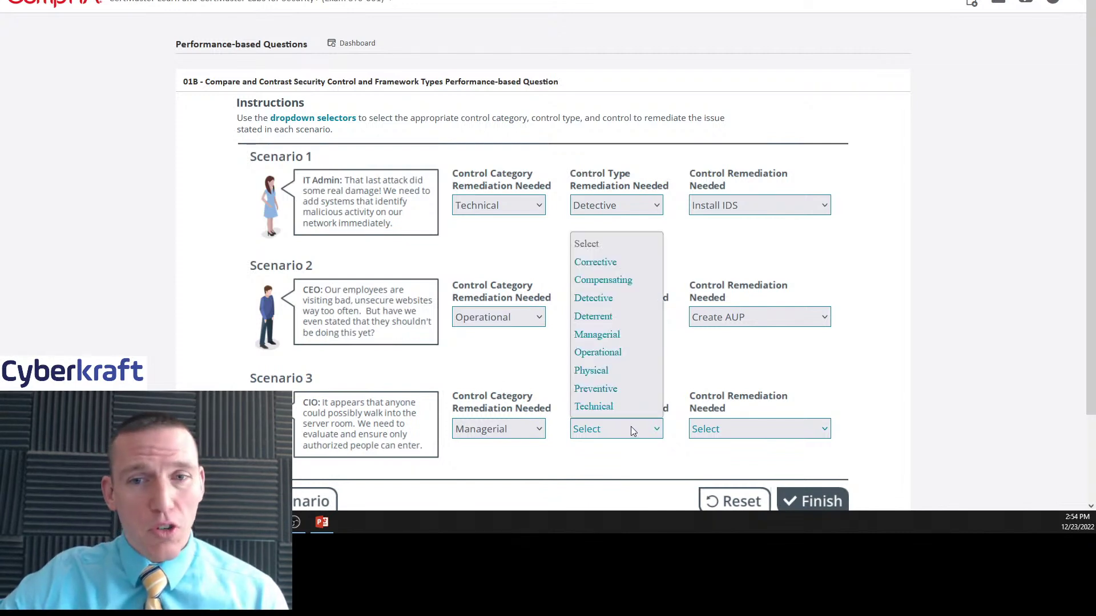
left_click(609, 375)
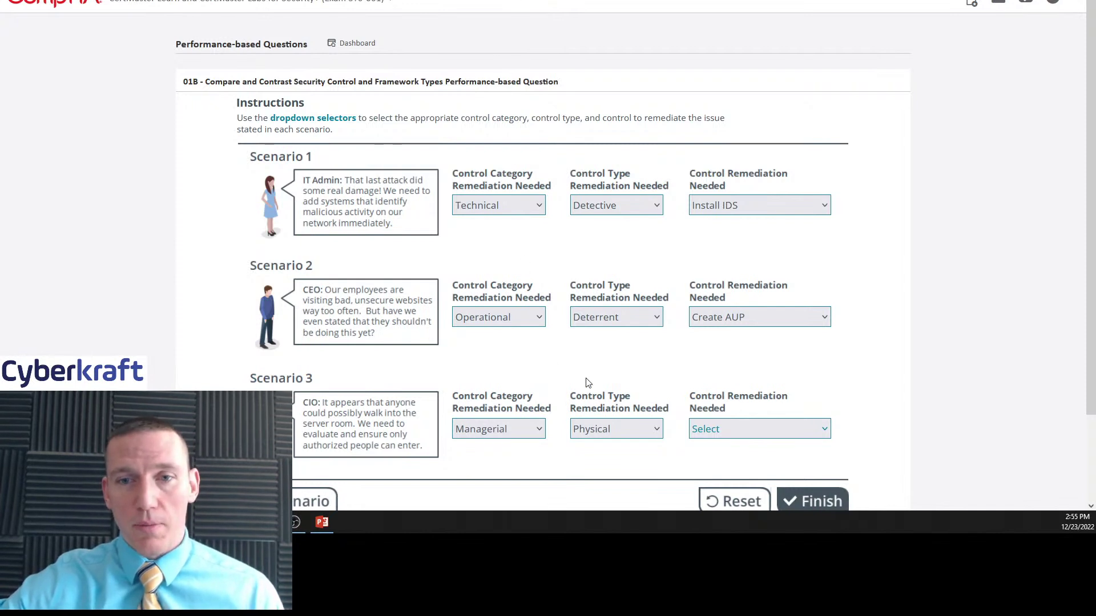
- Review Scenario 1 and 2 remediation lists unchanged, then open Scenario 3's remediation options
left_click(723, 429)
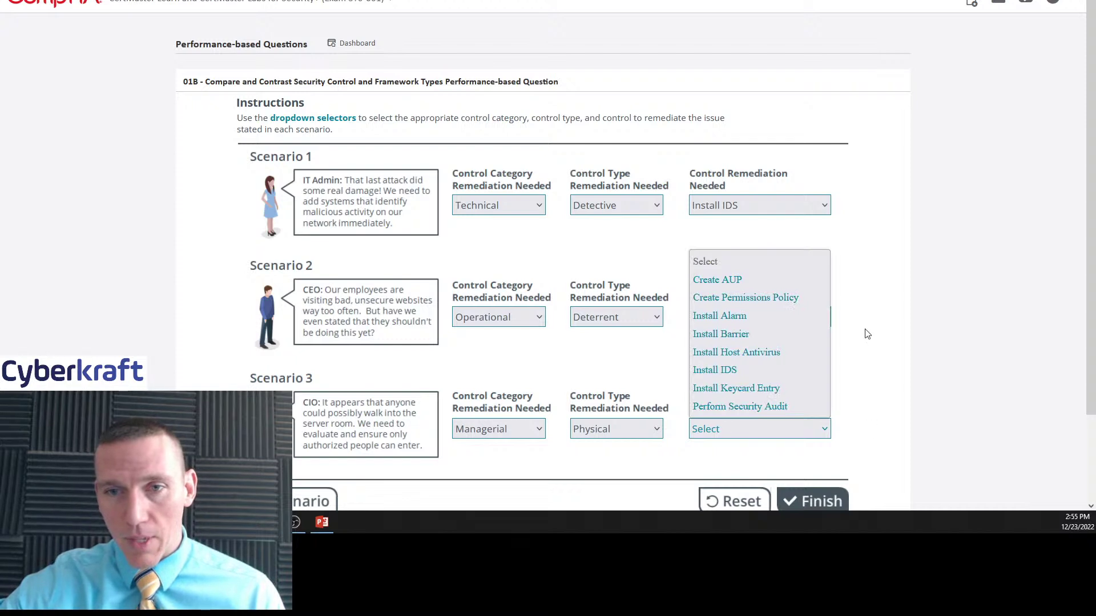
left_click(777, 206)
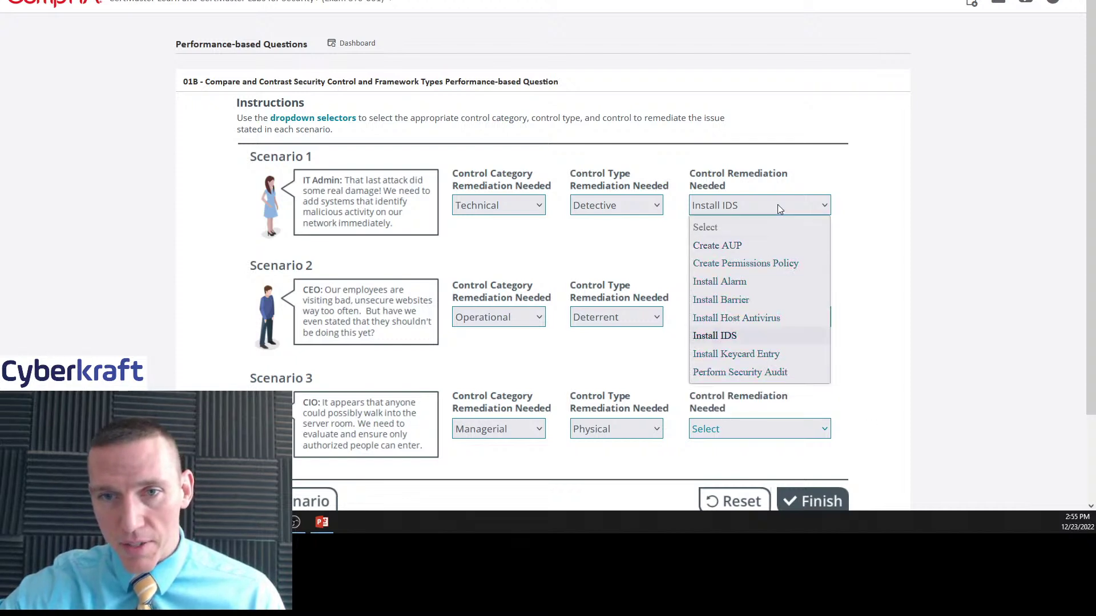
left_click(864, 228)
left_click(789, 318)
left_click(882, 319)
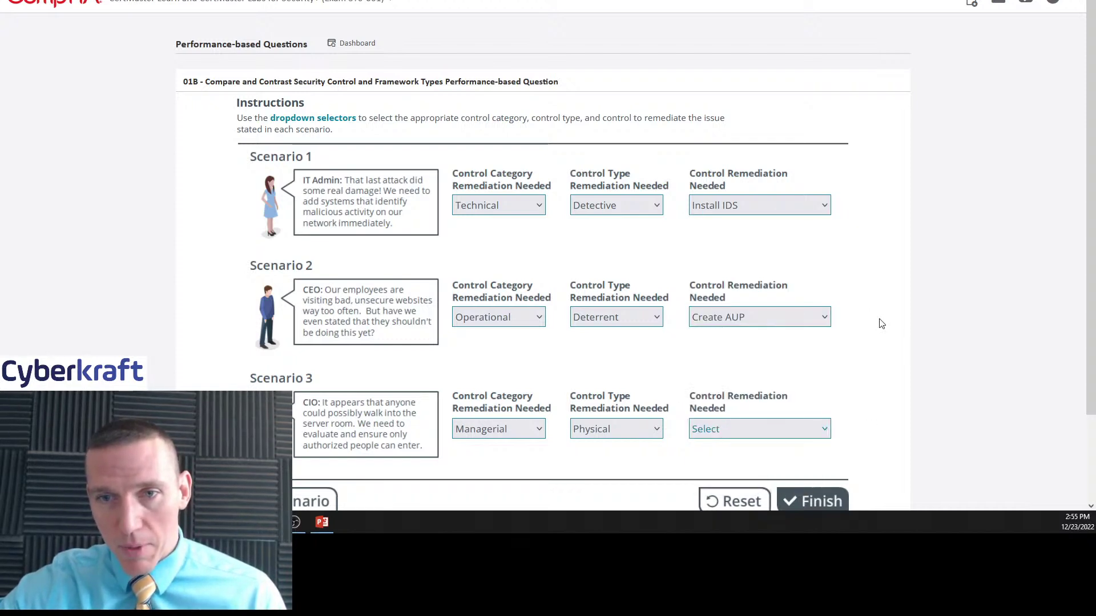
left_click(786, 423)
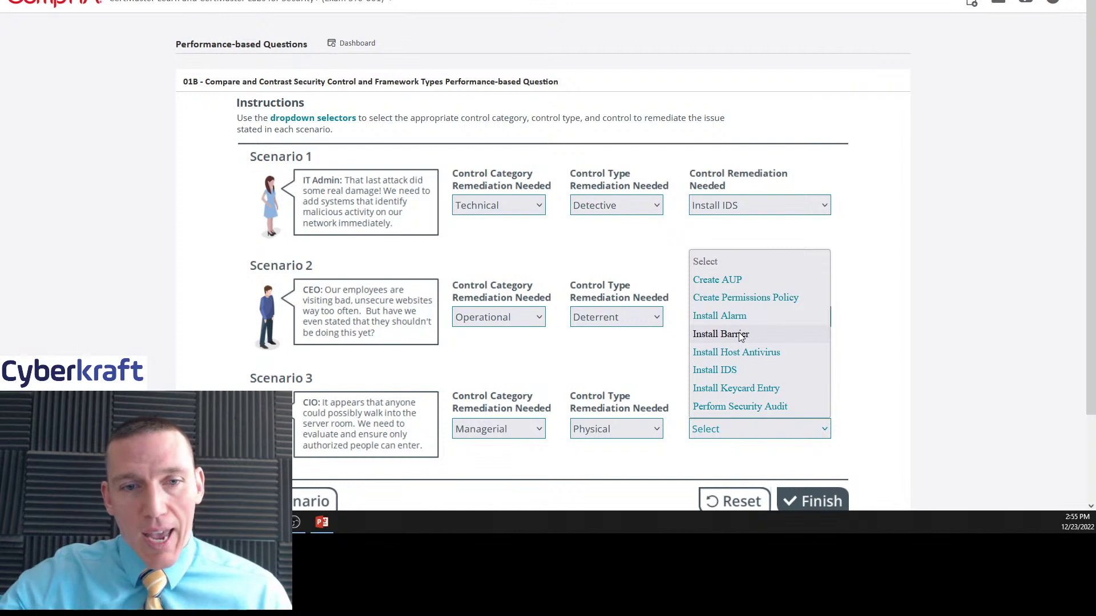
left_click(365, 479)
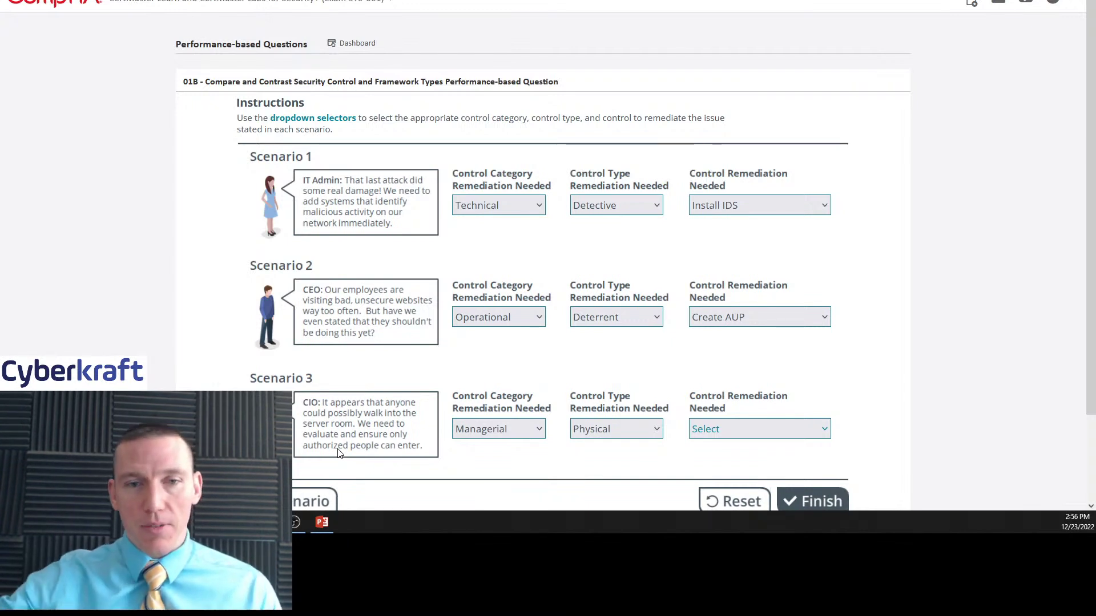
left_click(762, 431)
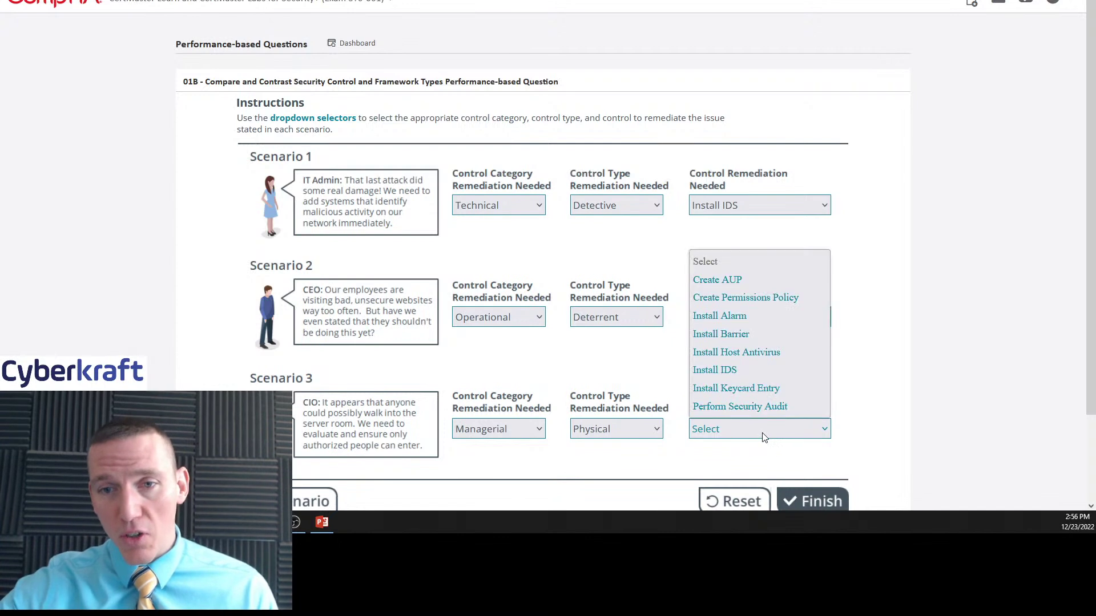
- Choose Install Keycard Entry as Scenario 3's control remediation
left_click(768, 389)
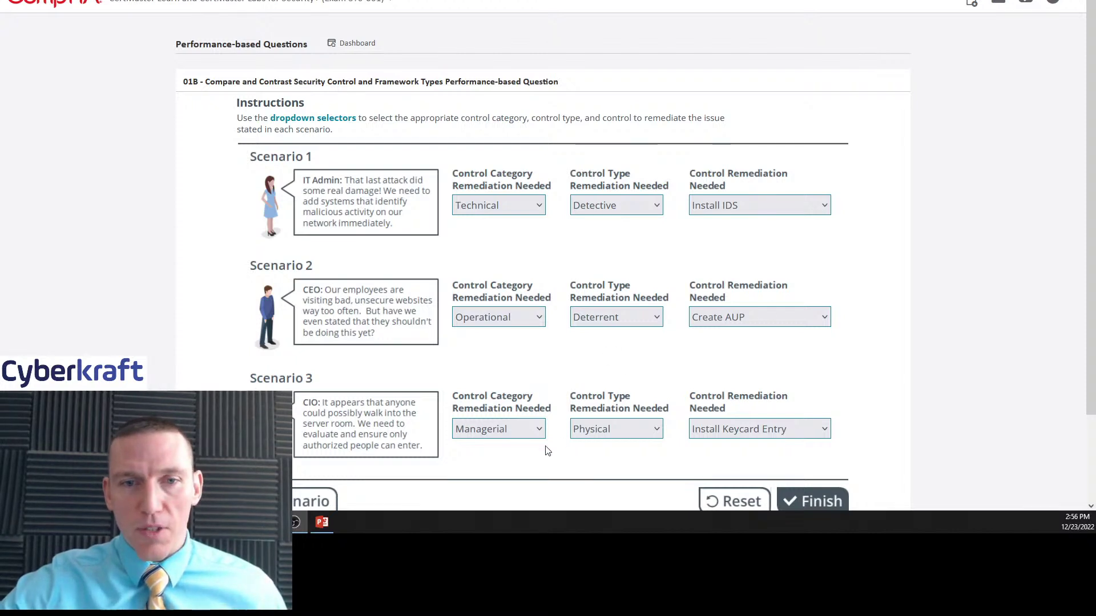
- Finish the PBQ to grade all three scenarios and view the 9/9 results panel
left_click(831, 511)
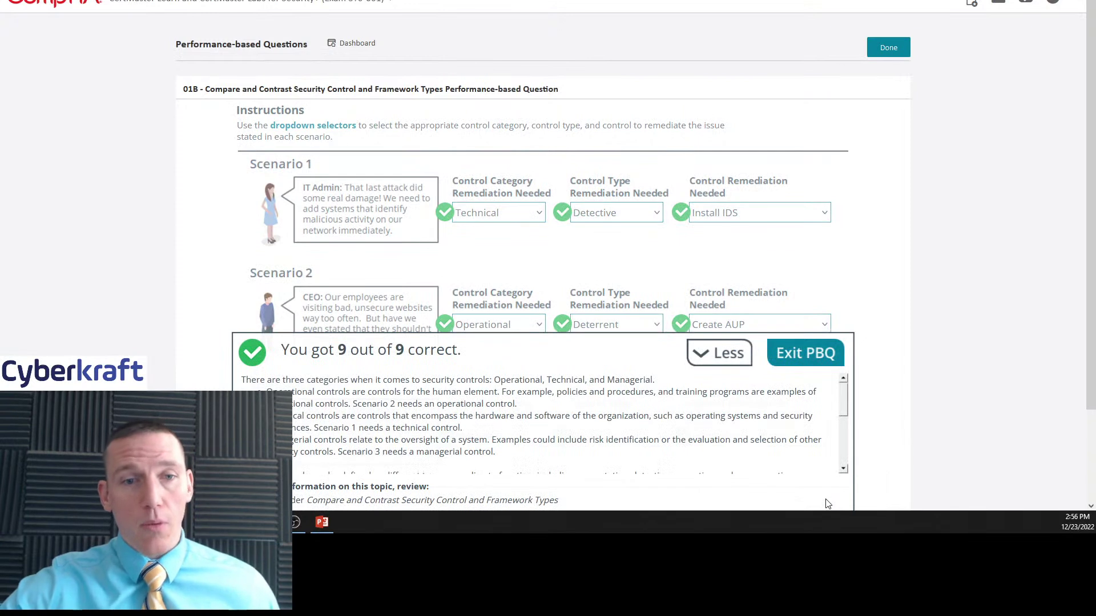
scroll(896, 243, "down", 1)
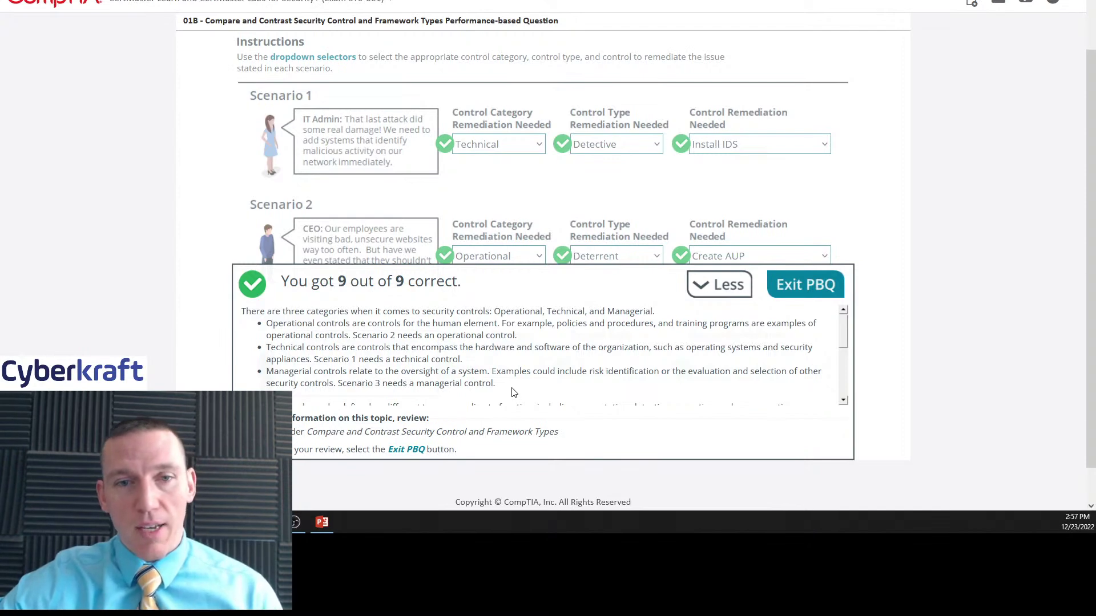
- Read through the feedback explaining the IDS, AUP and keycard entry remediations
scroll(497, 388, "down", 1)
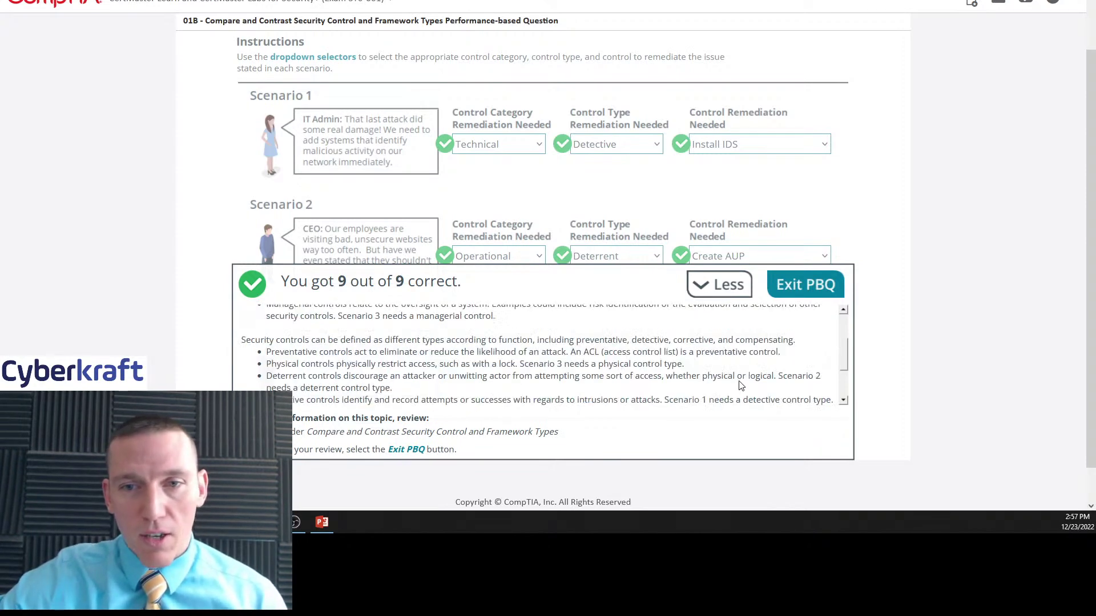
left_click_drag(845, 351, 843, 341)
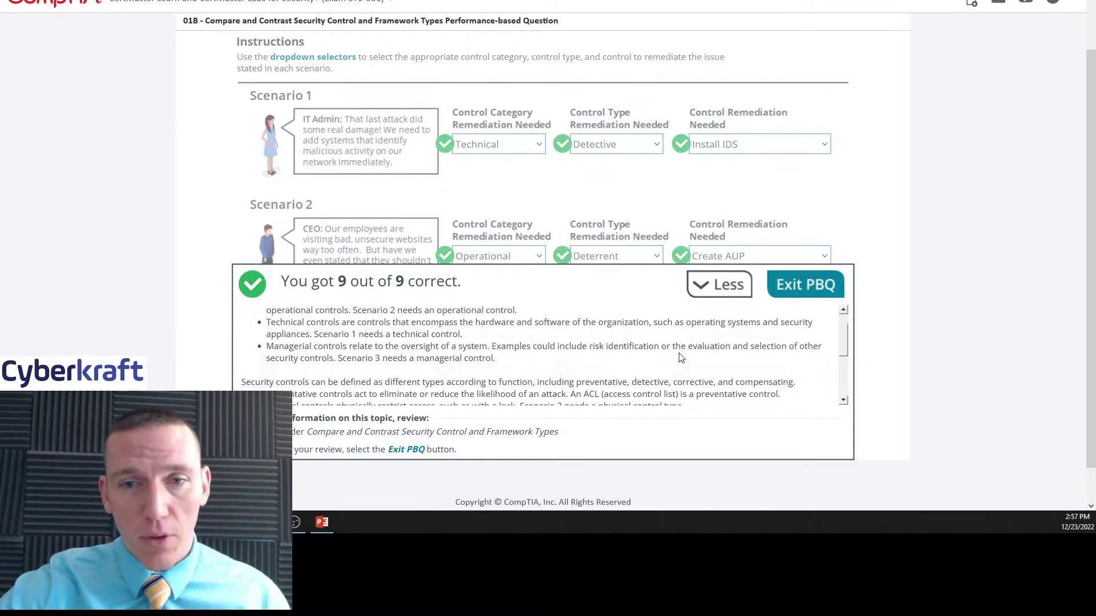
left_click_drag(843, 330, 848, 353)
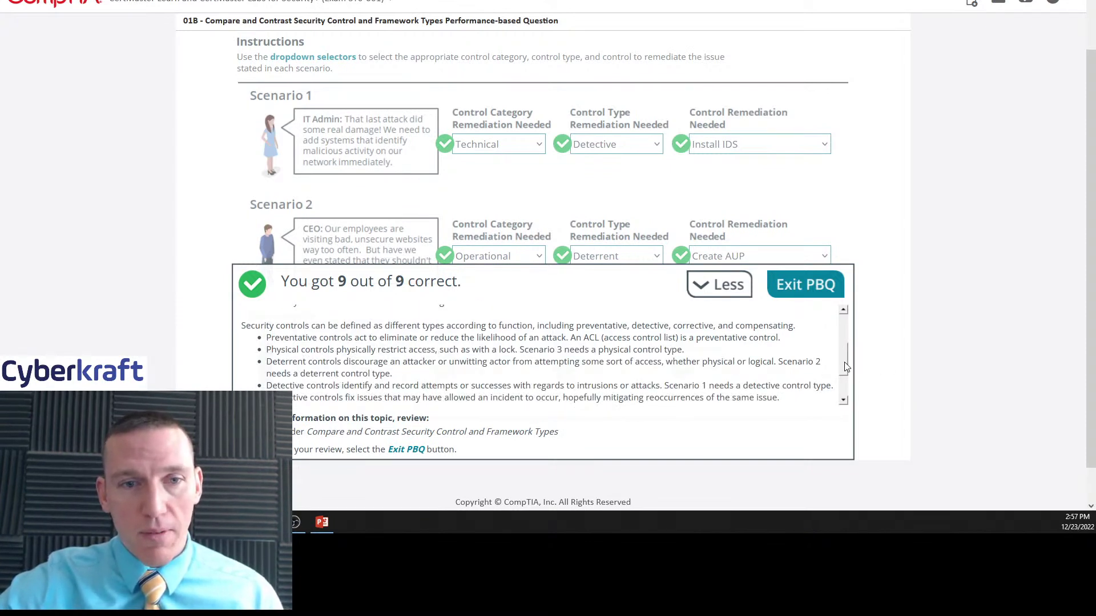
left_click_drag(846, 367, 852, 387)
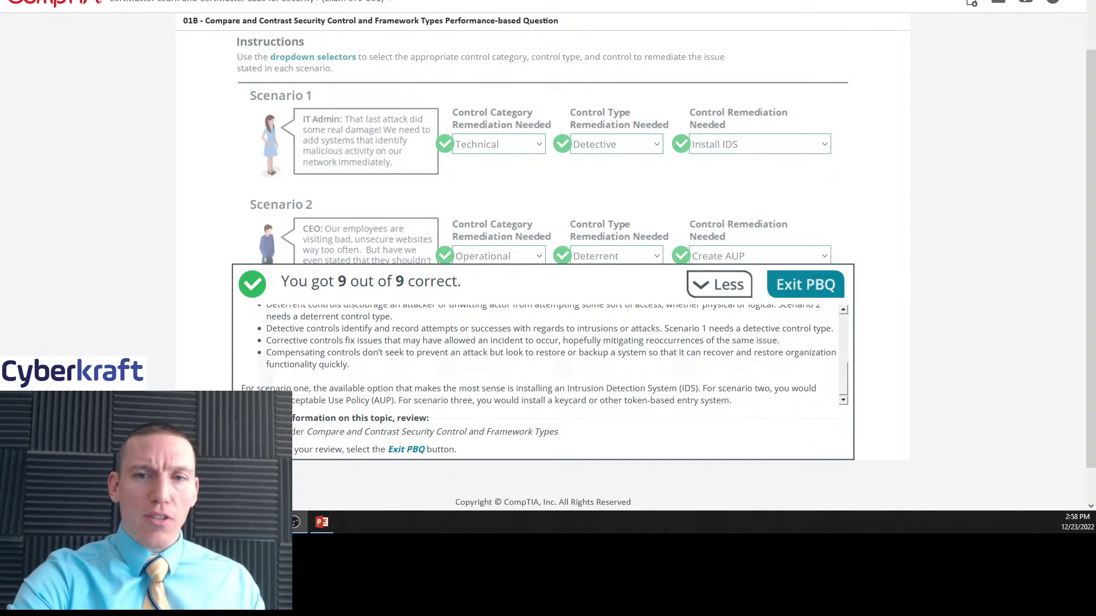
left_click(716, 287)
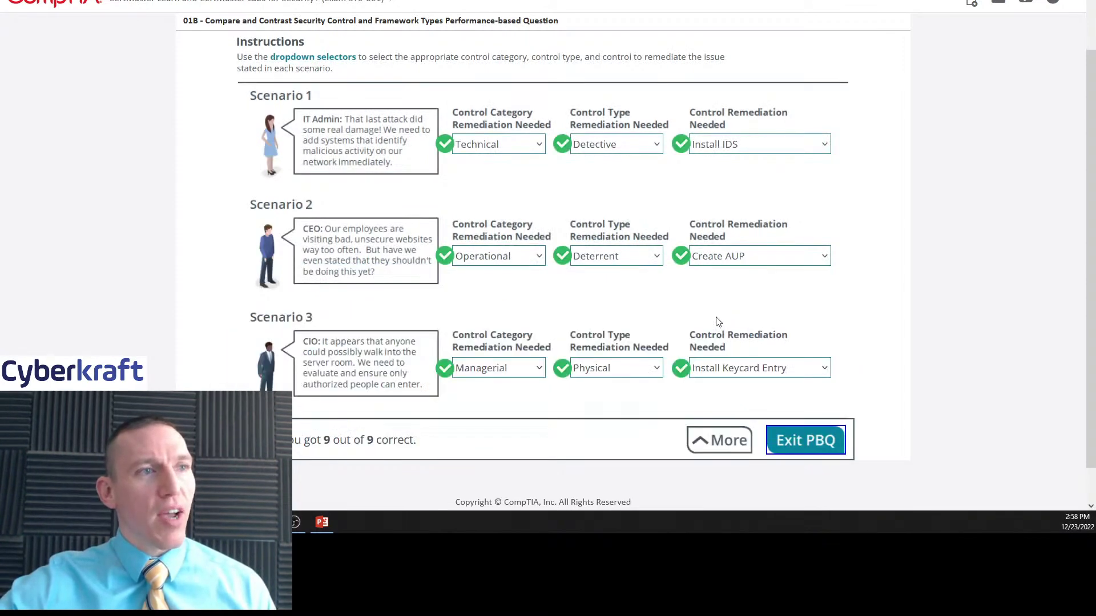